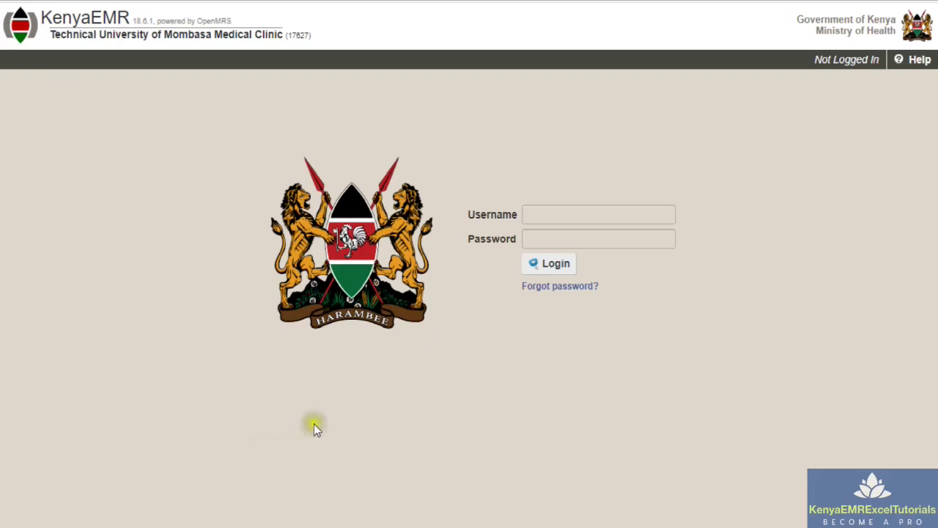
- Log in with the account's username and password
click(540, 212)
click(634, 256)
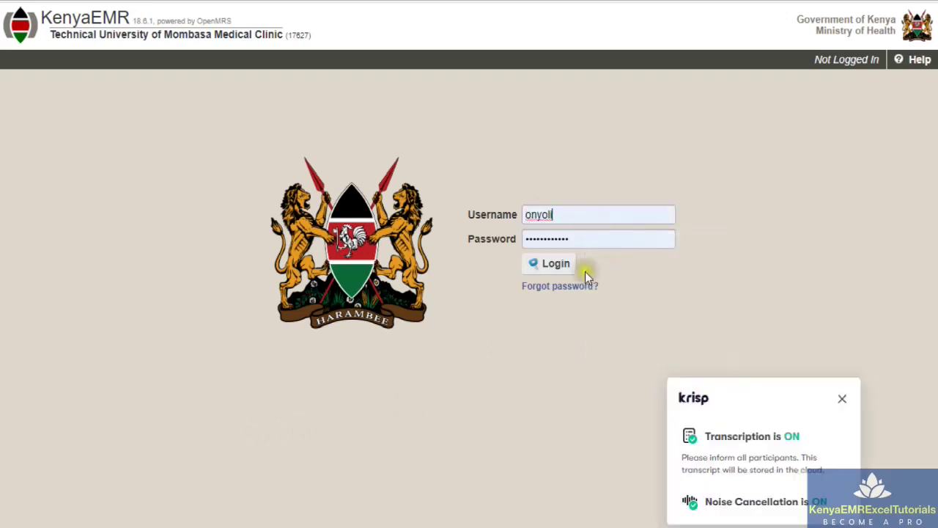
click(554, 264)
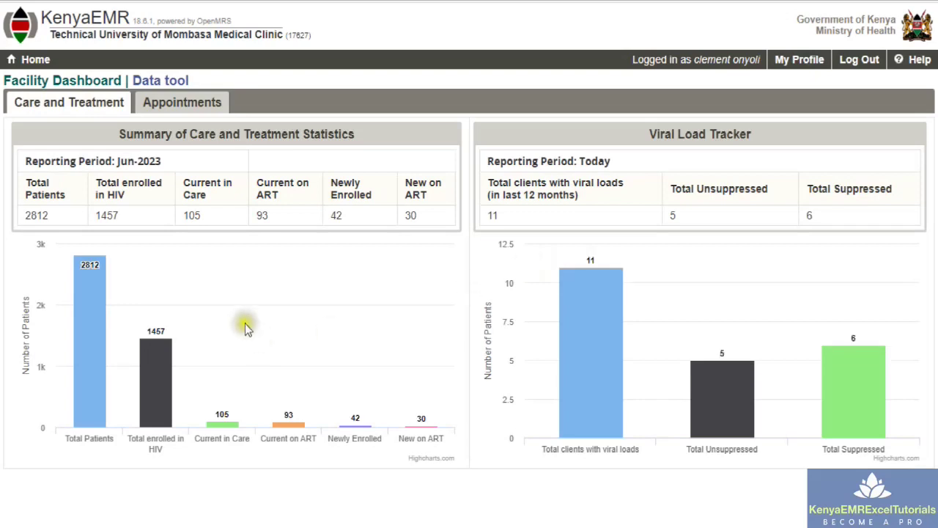
- Go to the home page and open the patient search in the Registration app
click(34, 63)
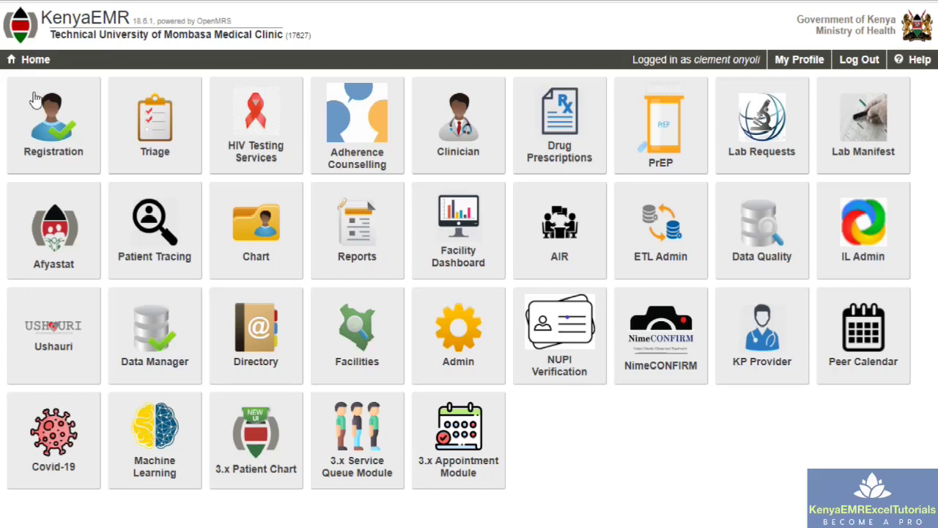
click(61, 146)
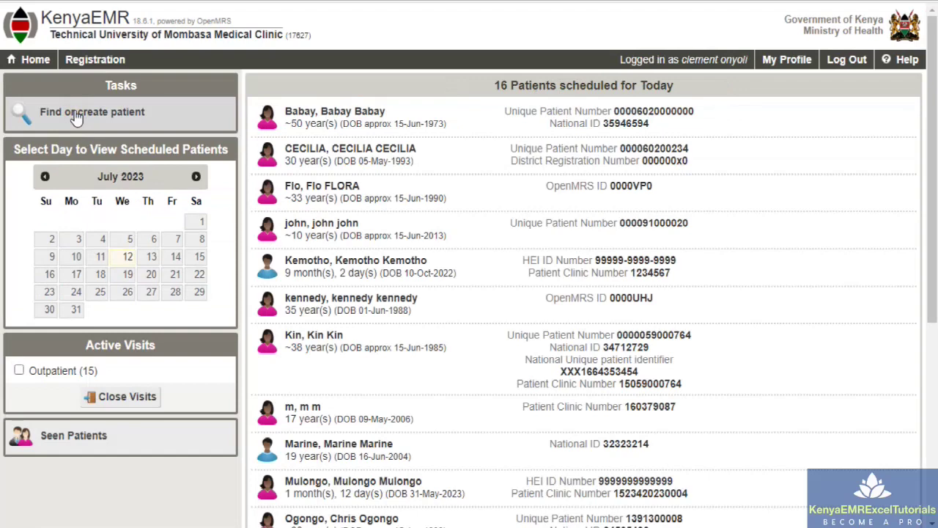
click(96, 119)
click(96, 118)
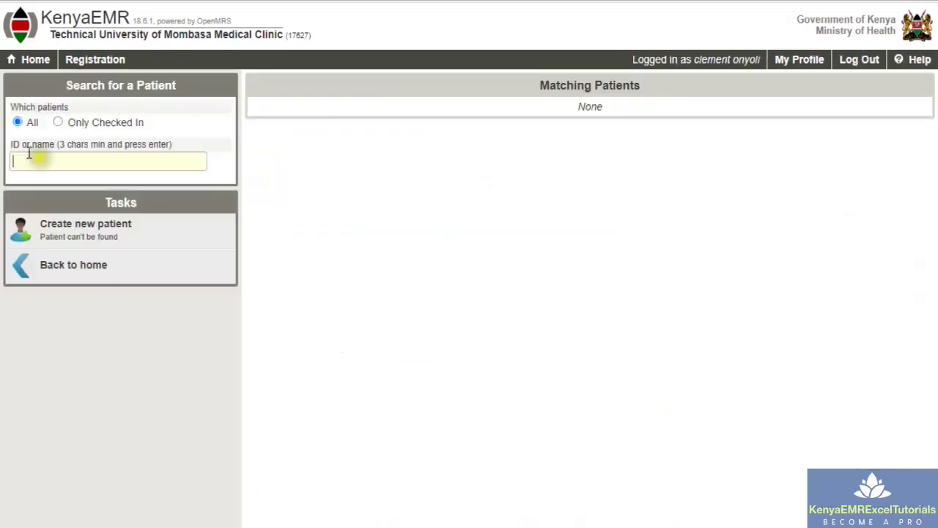
- Search all patients by the patient's name
click(18, 123)
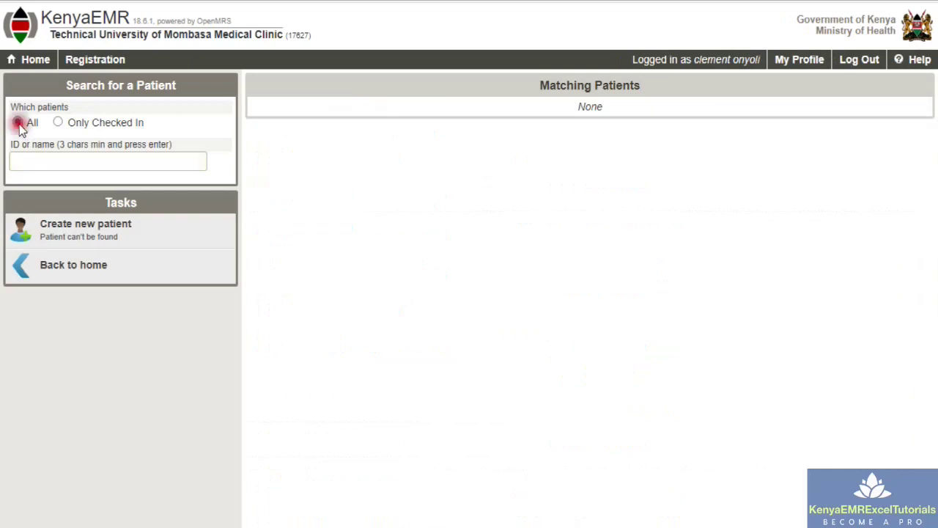
click(25, 159)
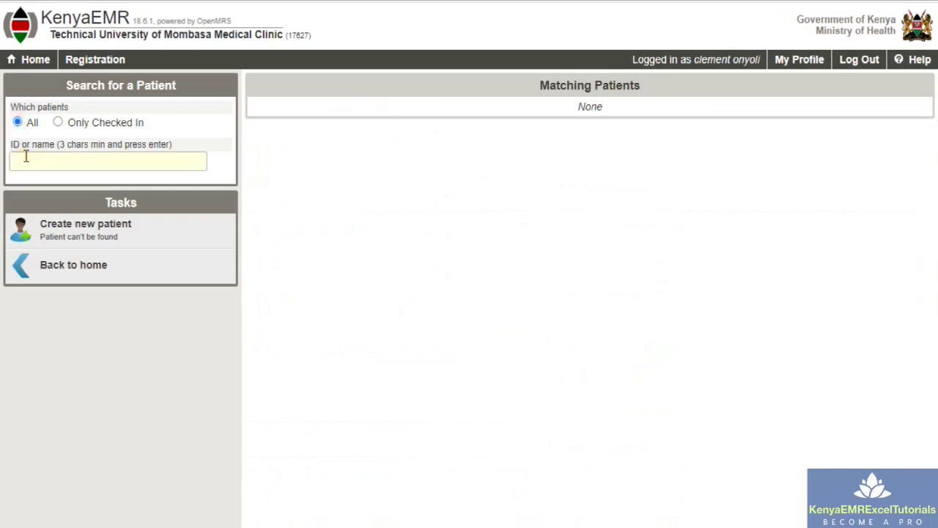
text(atieno)
key(Return)
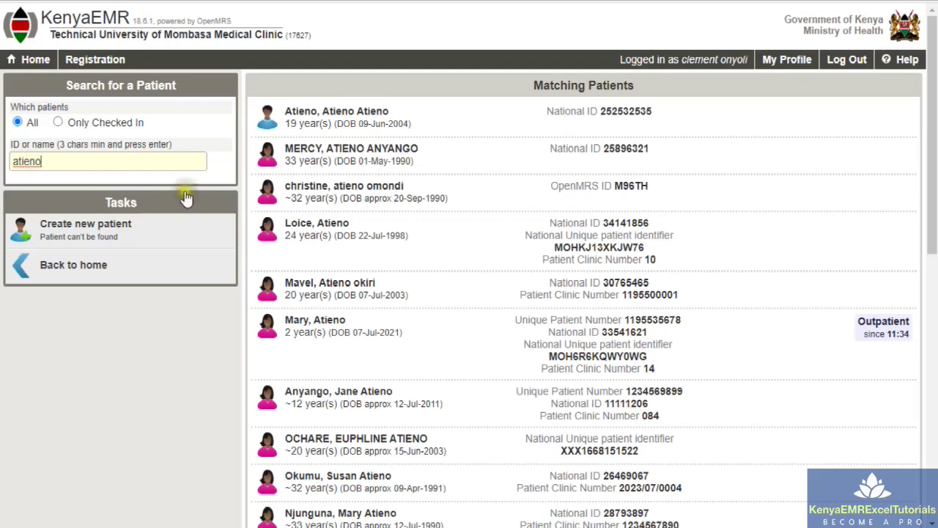
- Open the record of the second matching patient and start checking her in for a visit
click(388, 161)
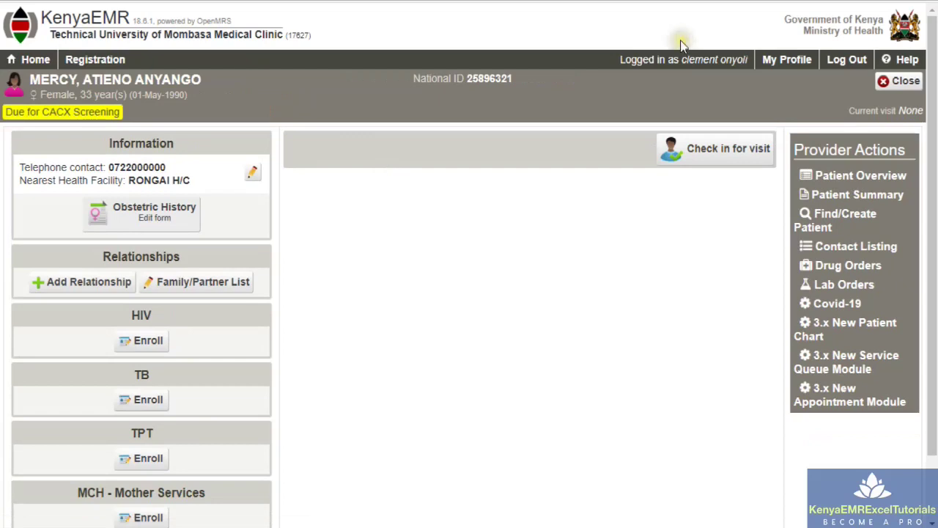
click(723, 163)
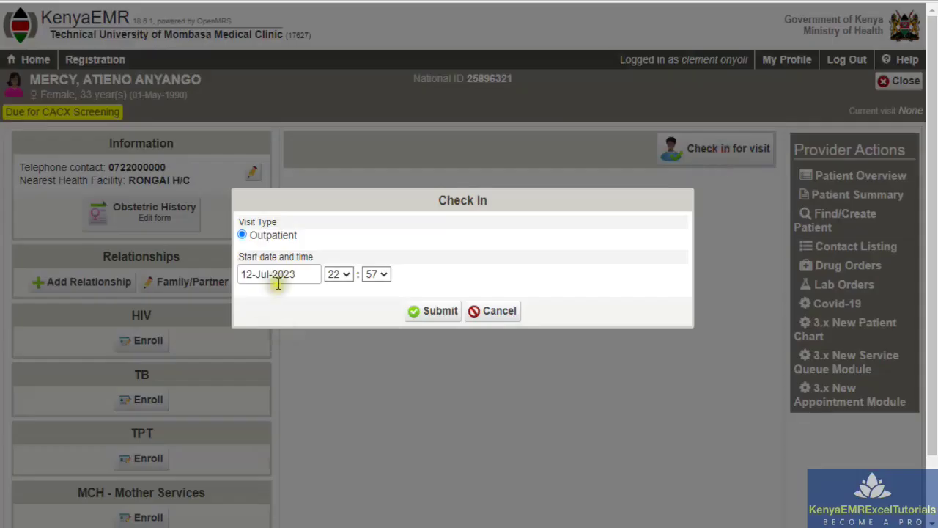
click(281, 273)
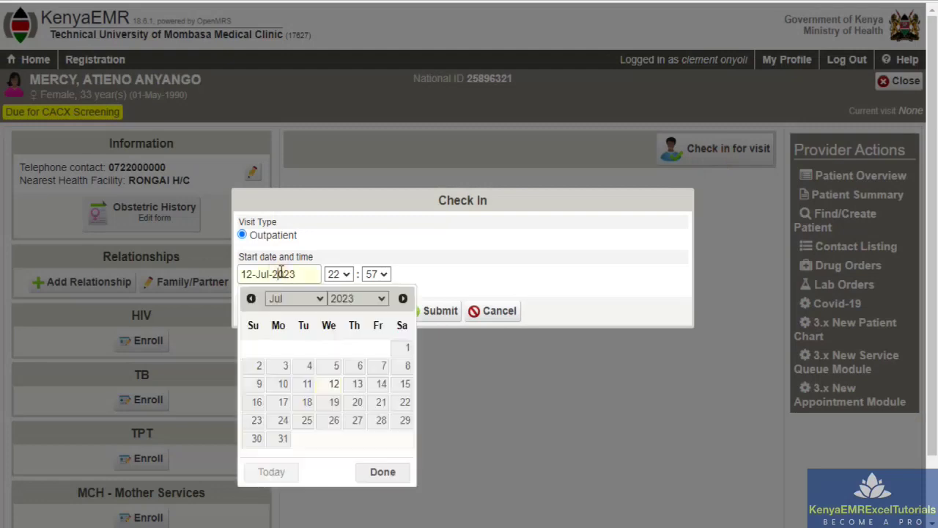
click(320, 300)
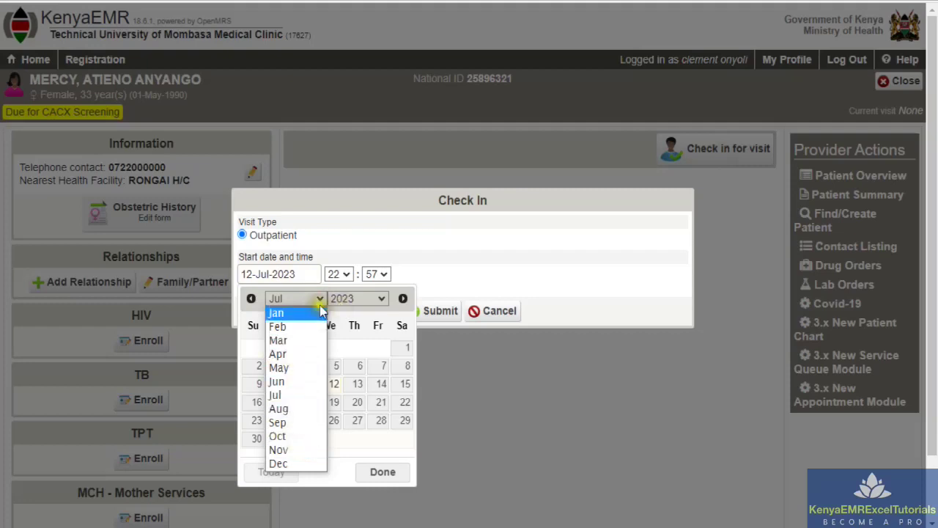
click(286, 313)
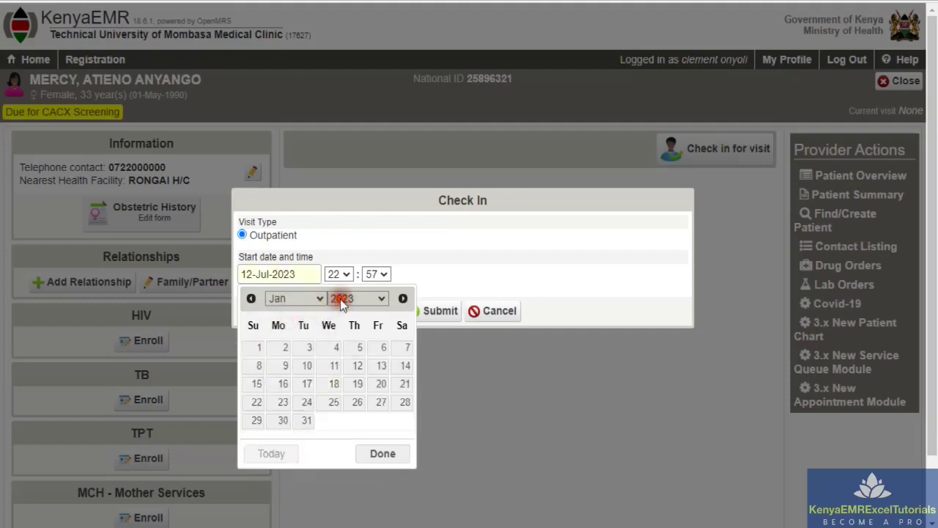
click(341, 300)
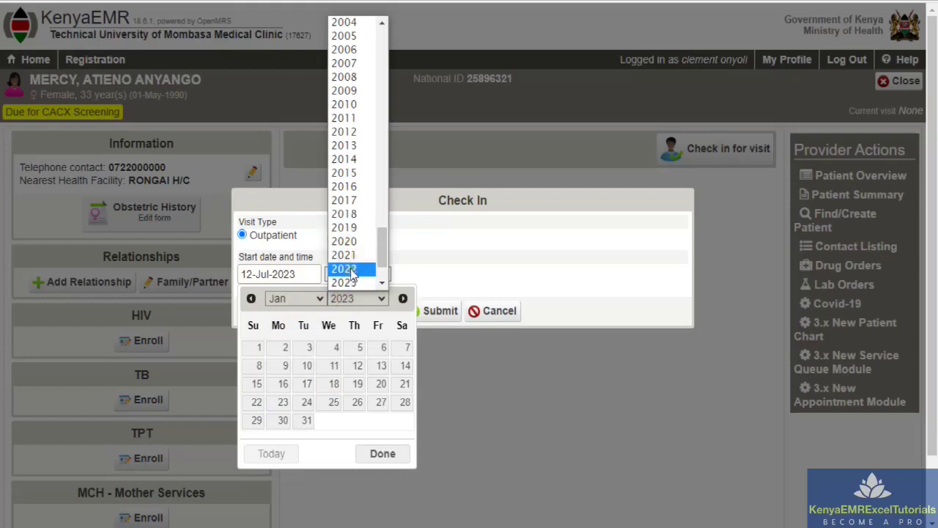
click(351, 270)
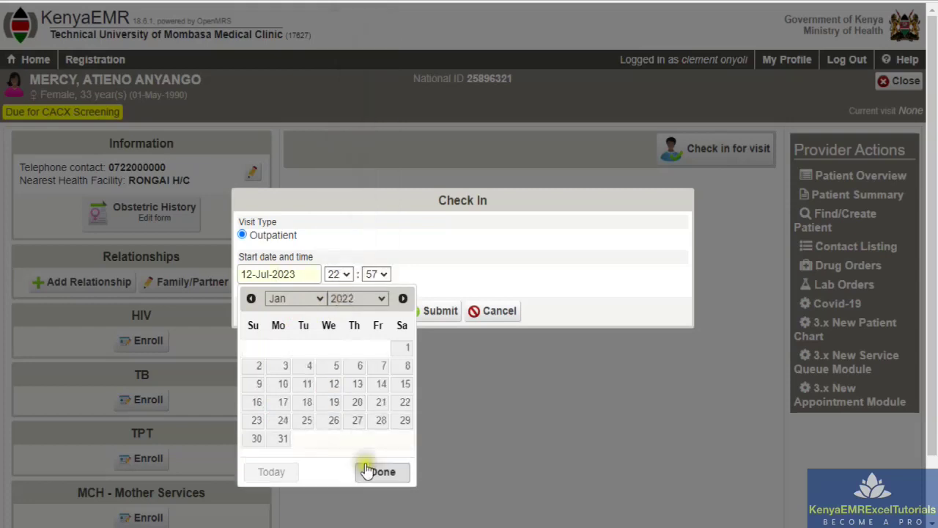
click(376, 474)
- Submit the Outpatient check-in dated 12-Jul-2023 22:57 and open the Triage form from the available visit forms
click(419, 314)
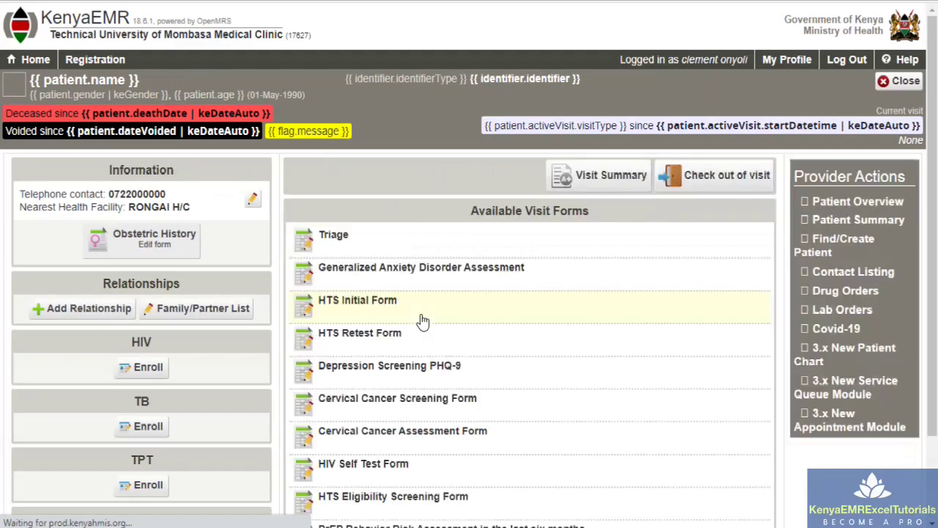
scroll(422, 321, down, 3)
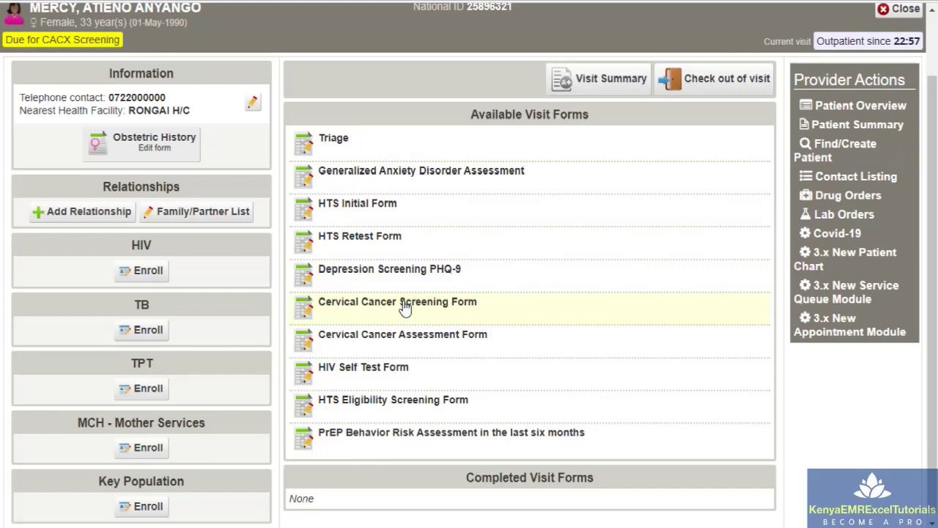
click(352, 132)
click(351, 142)
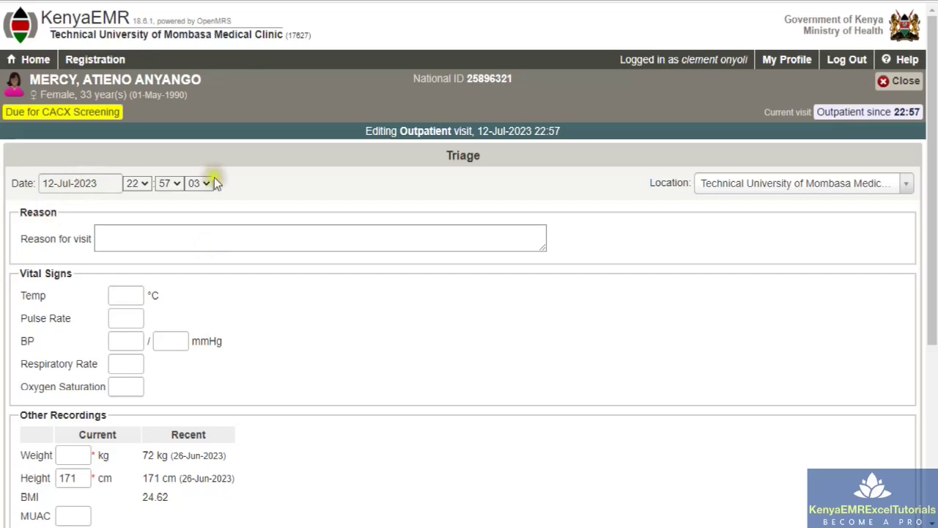
- Compare the Triage form's date with the date of the outpatient visit being edited
click(479, 127)
drag(479, 128, 511, 131)
click(85, 181)
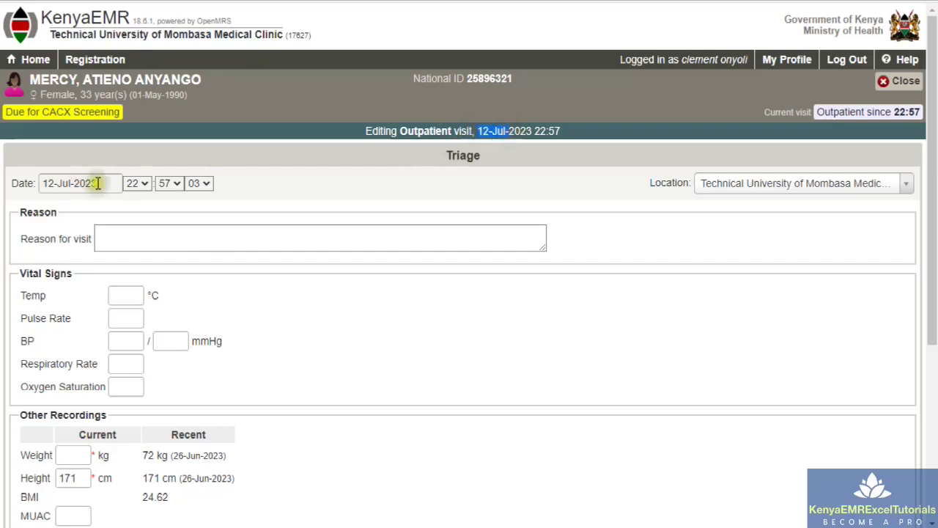
mouse_move(97, 183)
mouse_down()
mouse_move(40, 181)
mouse_move(67, 183)
mouse_up()
double_click(68, 183)
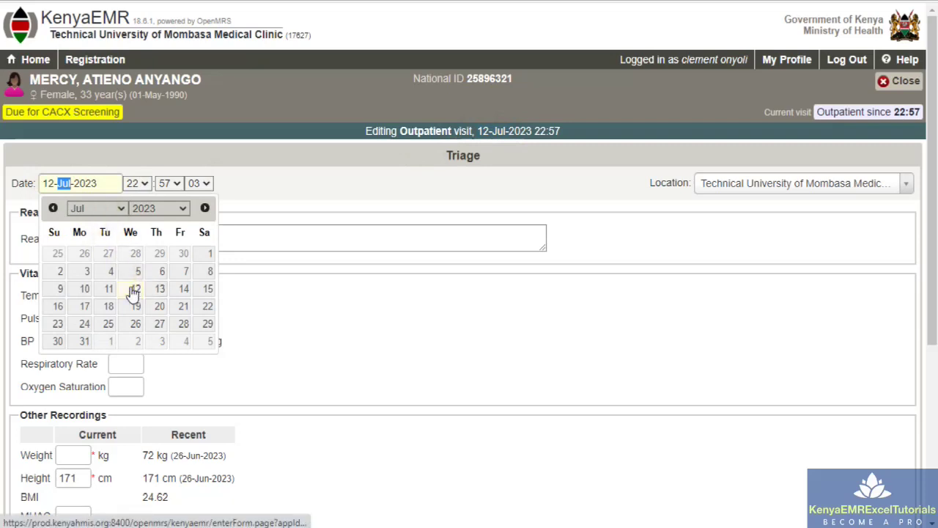
click(524, 153)
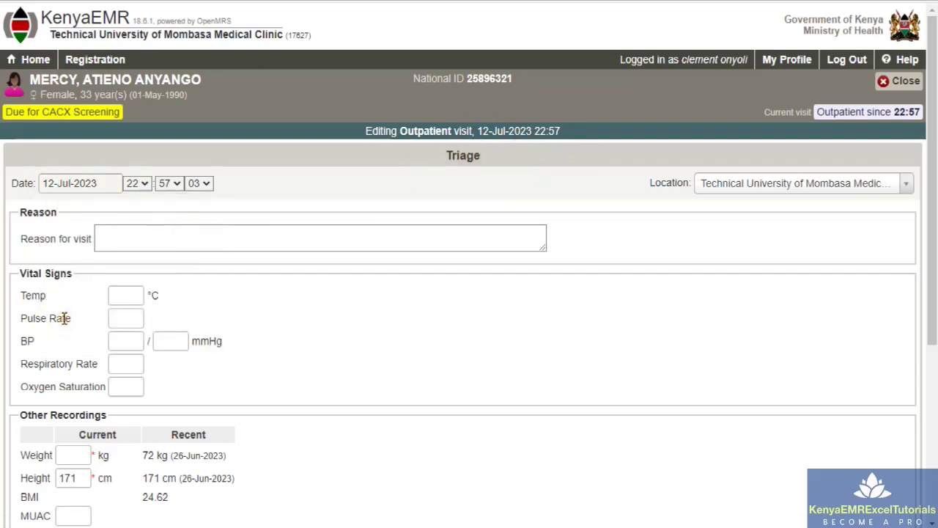
- Enter "hts services" as the reason for visit and record a temperature of 34.8 °C
click(121, 232)
text(hts services)
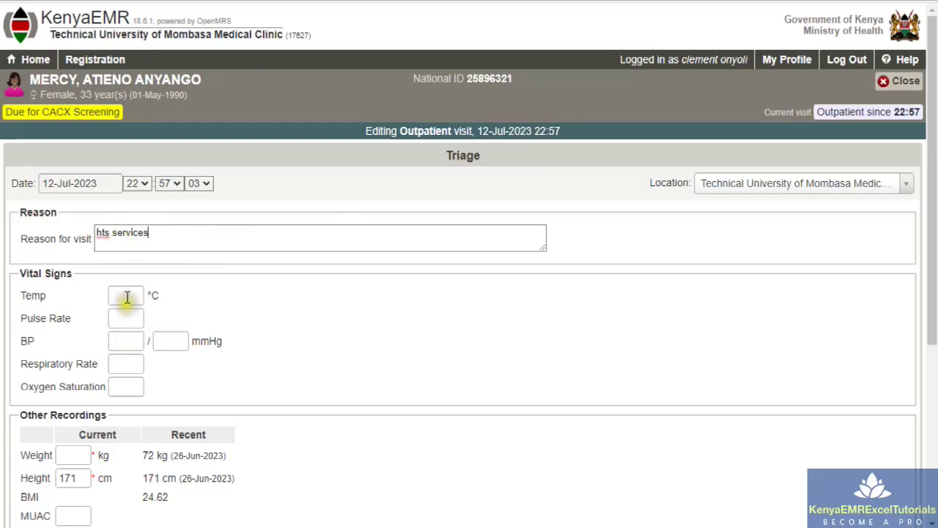
click(126, 296)
text(34)
text(.3)
click(118, 318)
click(159, 316)
- Record a blood pressure of 123/70 mmHg and a current weight of 72 kg
click(122, 338)
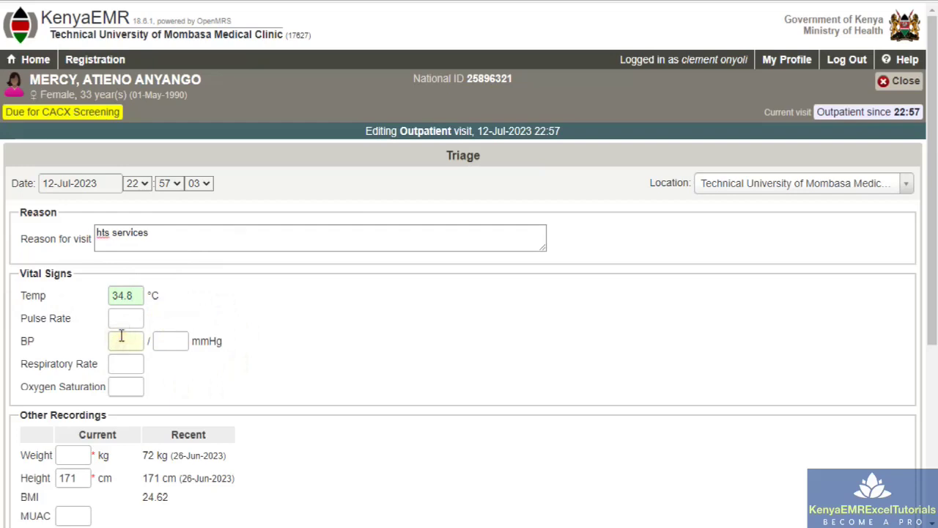
text(123)
click(168, 341)
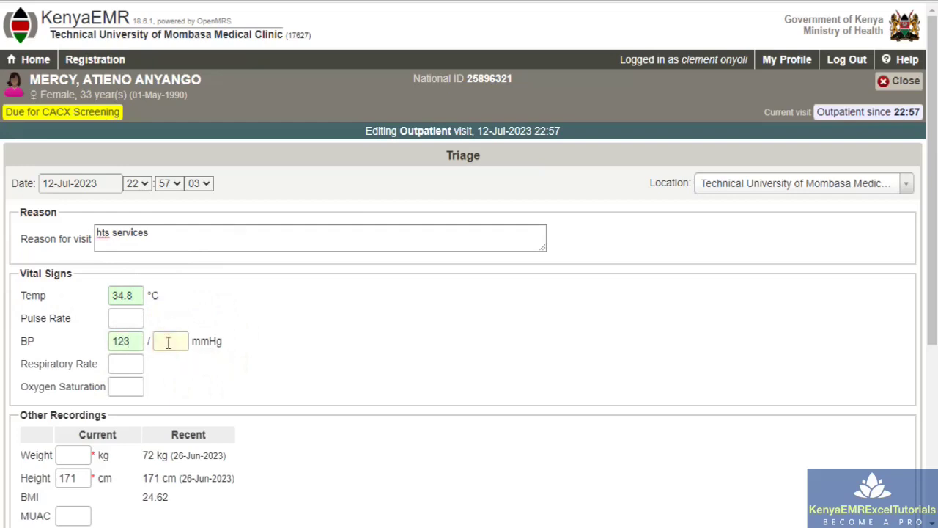
text(70)
scroll(270, 363, down, 2)
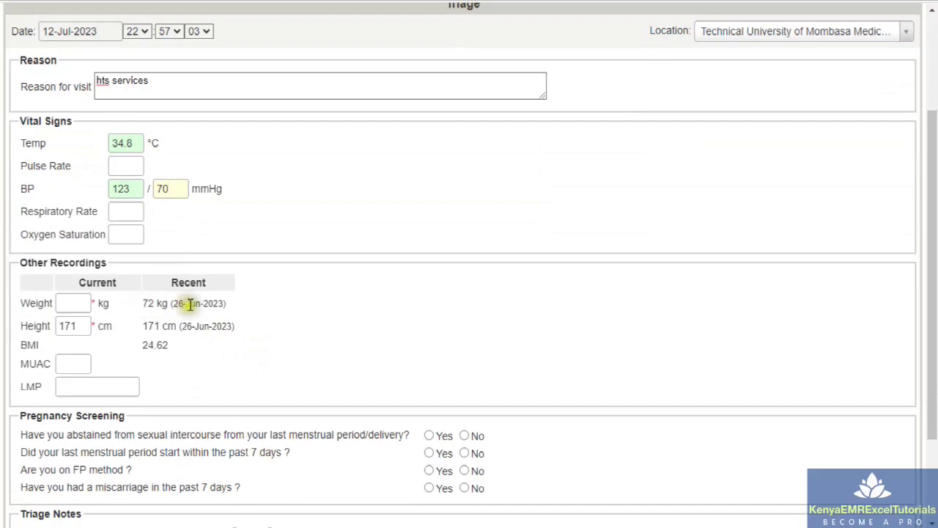
click(65, 305)
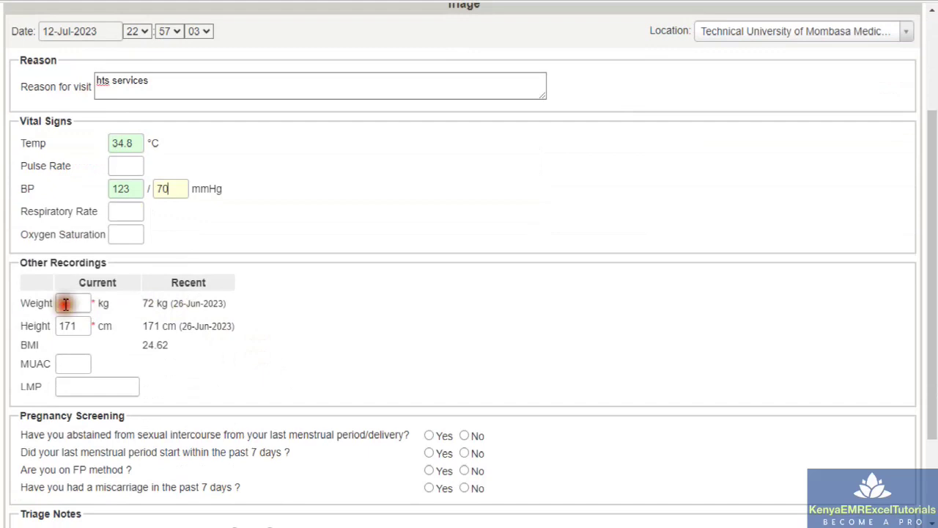
text(72)
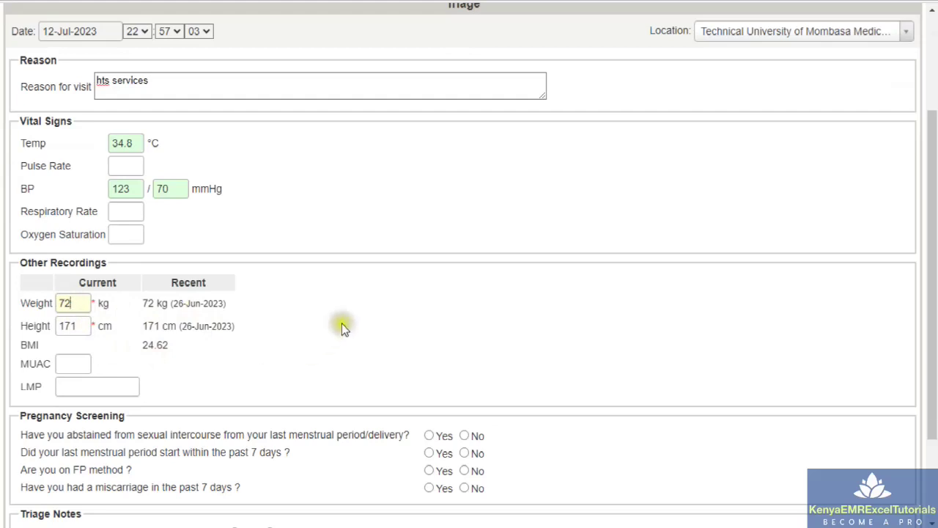
- In the pregnancy screening, answer No to sexual abstinence since the last period and No to a period starting within the past 7 days
scroll(342, 324, down, 1)
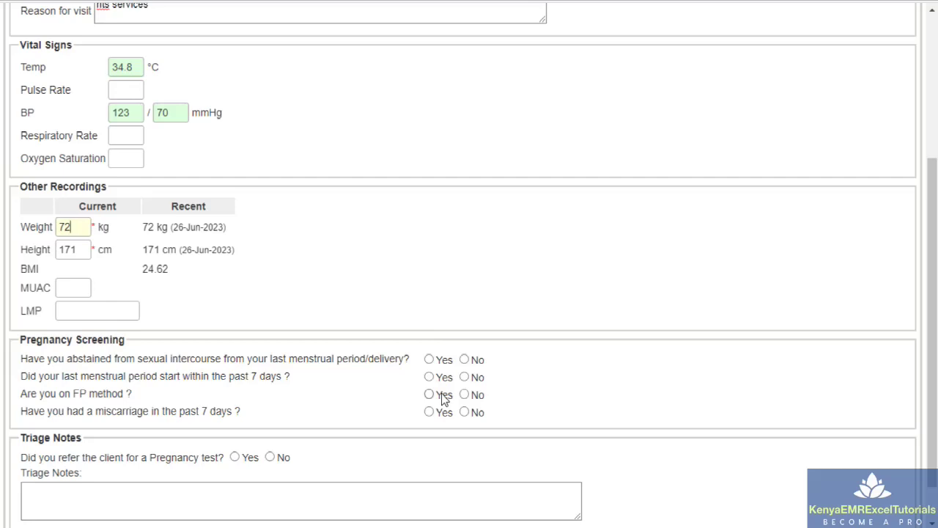
click(446, 359)
click(430, 359)
click(456, 359)
click(464, 360)
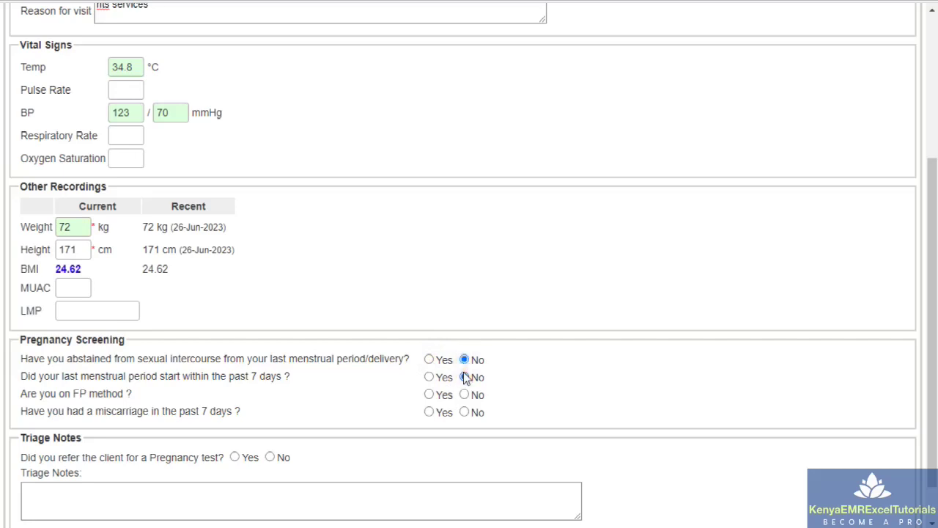
click(465, 377)
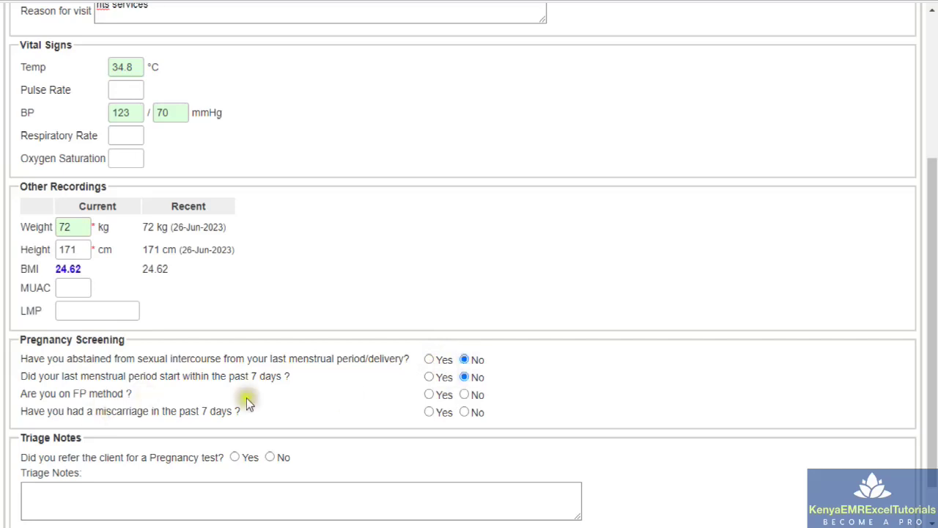
- Answer Yes to being on an FP method, and No to a miscarriage in the past 7 days and a baby in the last 4 weeks
click(428, 394)
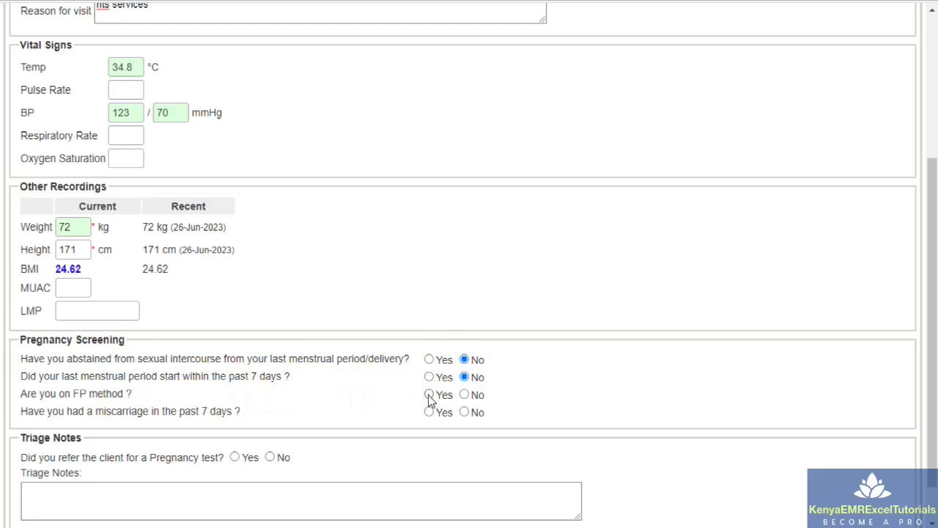
click(429, 395)
click(392, 416)
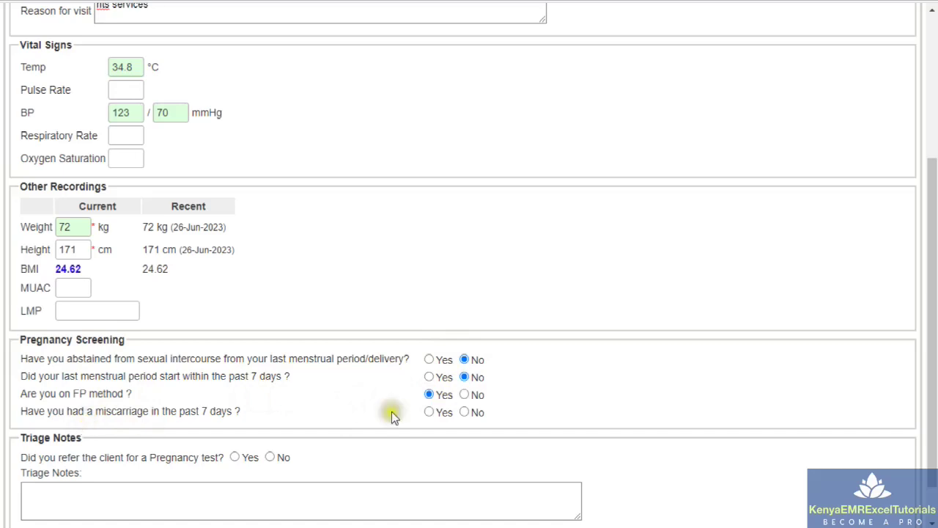
click(466, 411)
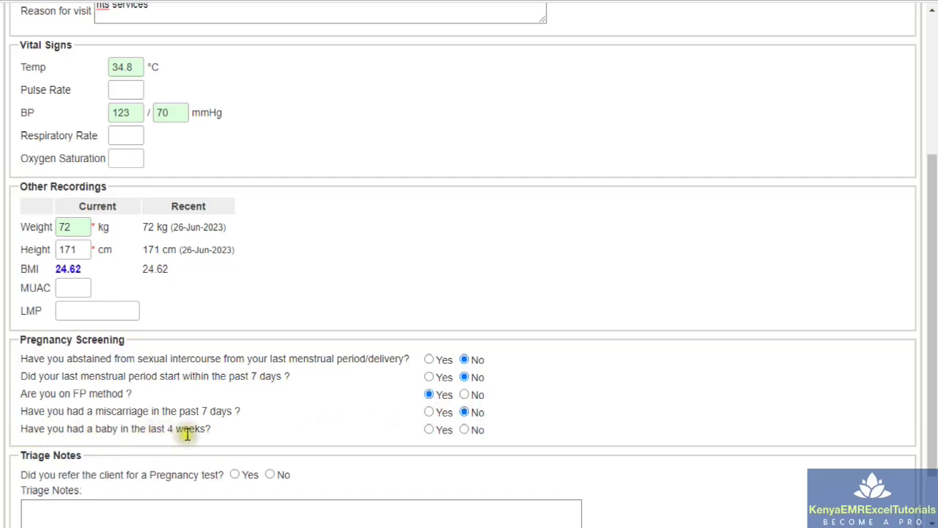
click(465, 430)
- Add the triage note "referred for hts" and save the completed Triage form
scroll(359, 390, down, 1)
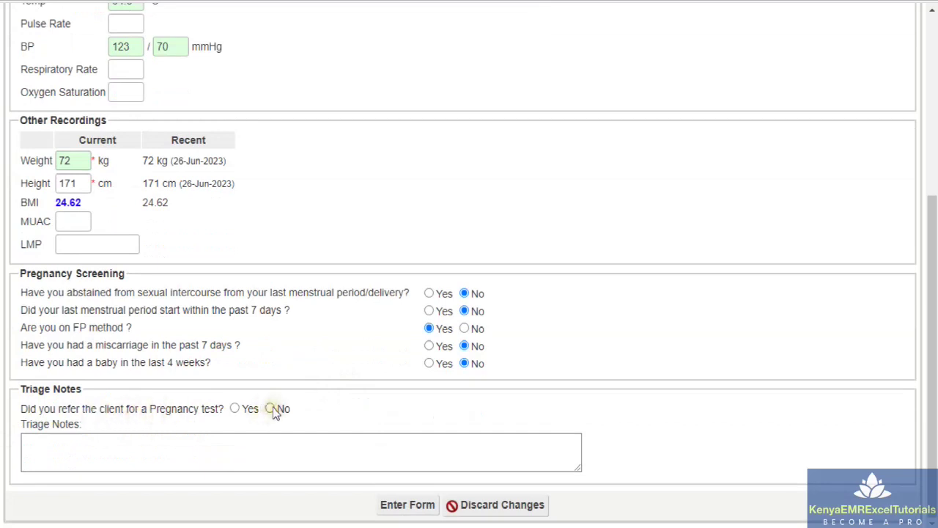
click(144, 447)
click(231, 440)
text(referred for hts)
click(399, 505)
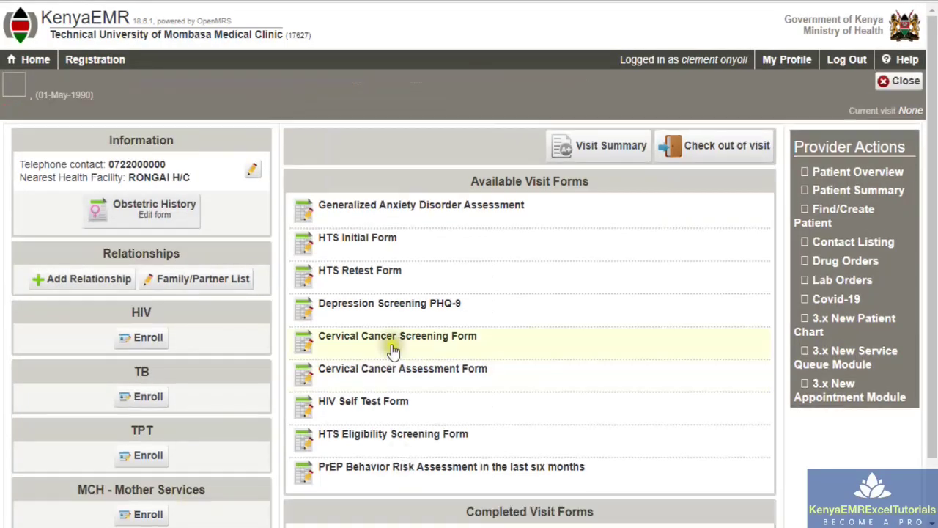
scroll(389, 337, down, 2)
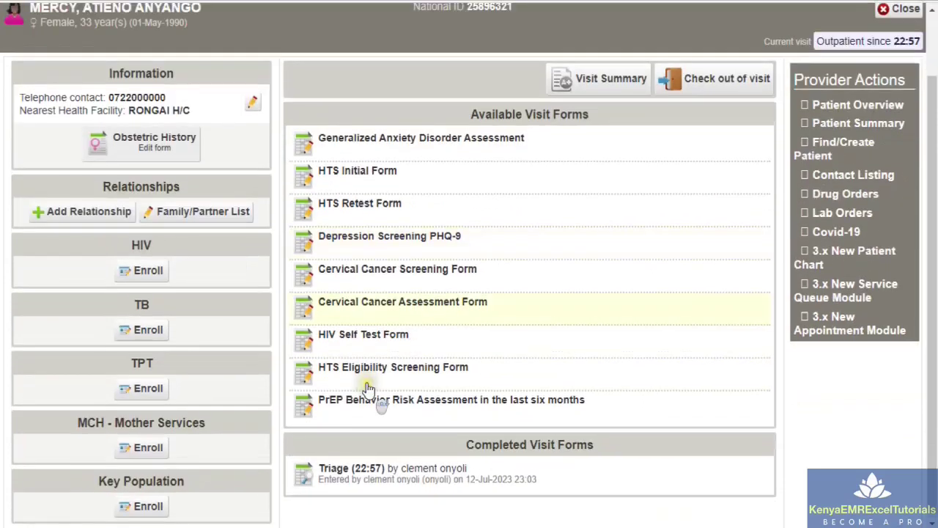